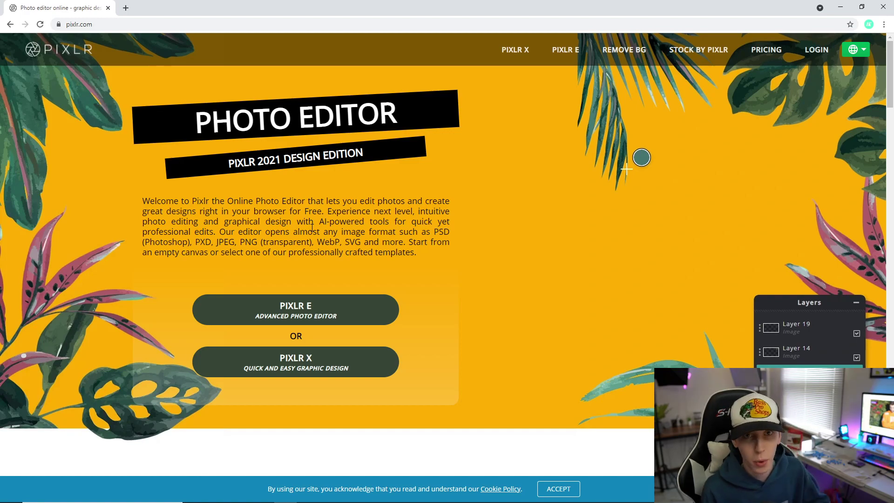
Launch Pixlr E and create a new blank canvas 1500 px wide by 500 px high.
{"action": "left_click", "coordinate": [274, 312]}
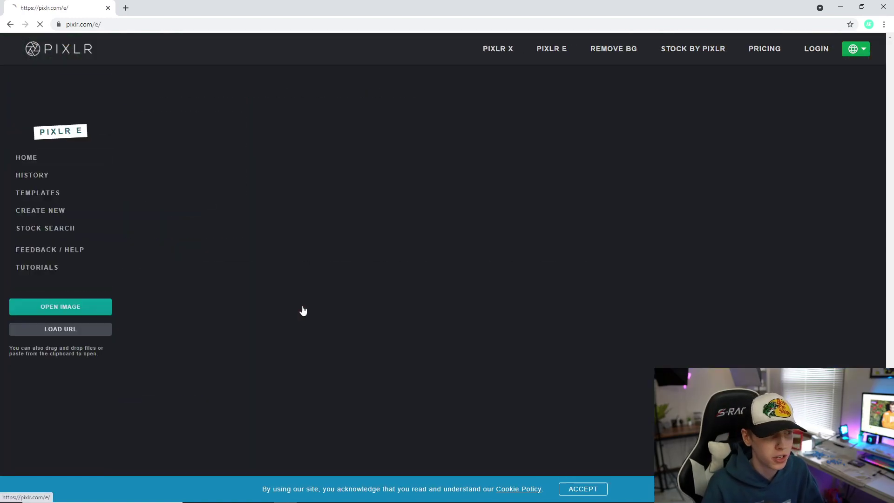
{"action": "left_click", "coordinate": [60, 209]}
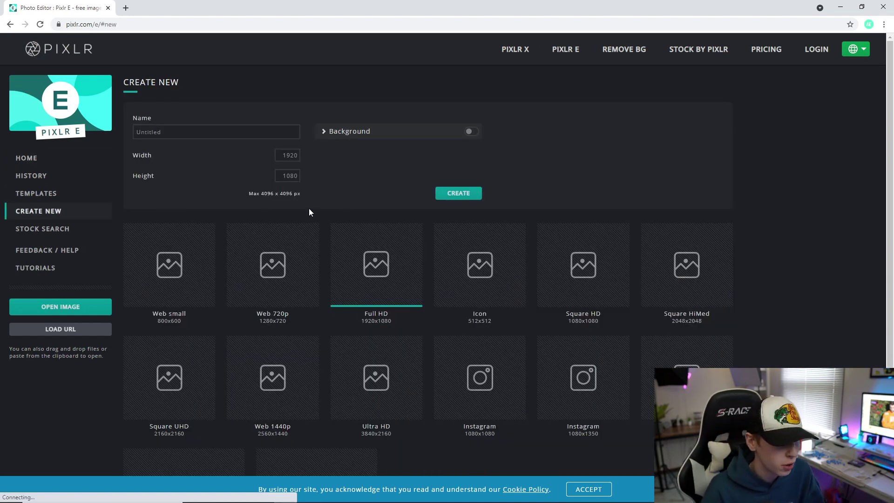
{"action": "left_click", "coordinate": [280, 152]}
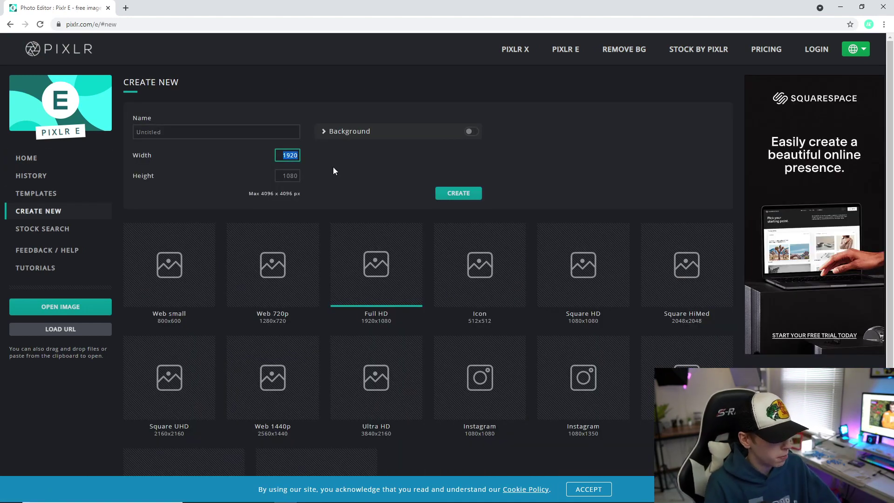
{"action": "key", "text": "BackSpace"}
{"action": "key", "text": "BackSpace"}
{"action": "key", "text": "BackSpace"}
{"action": "key", "text": "BackSpace"}
{"action": "type", "text": "1500"}
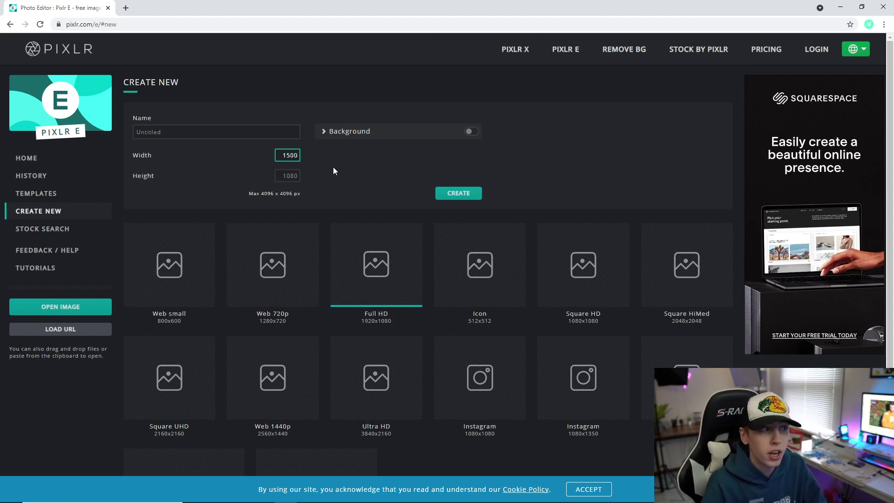
{"action": "key", "text": "Tab"}
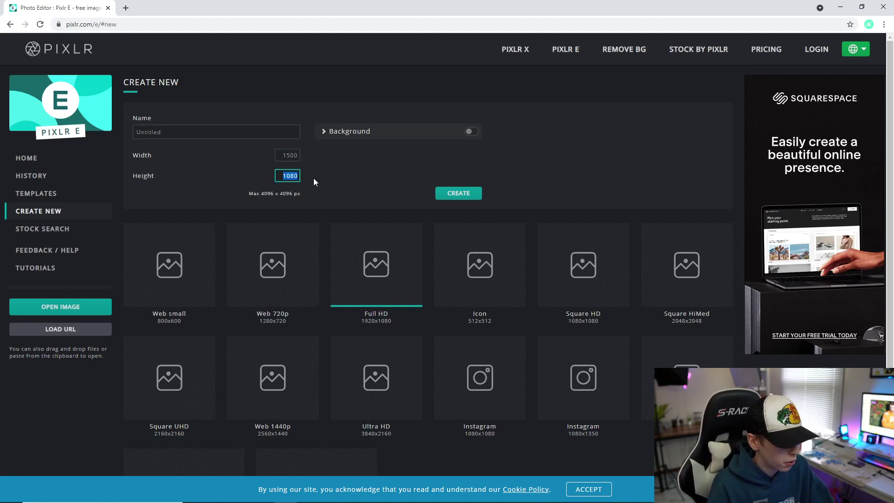
{"action": "type", "text": "500"}
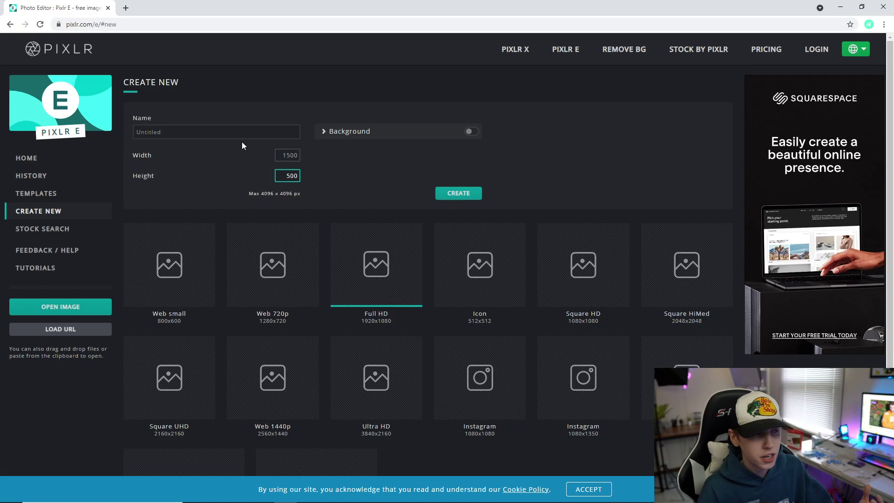
{"action": "left_click", "coordinate": [460, 194]}
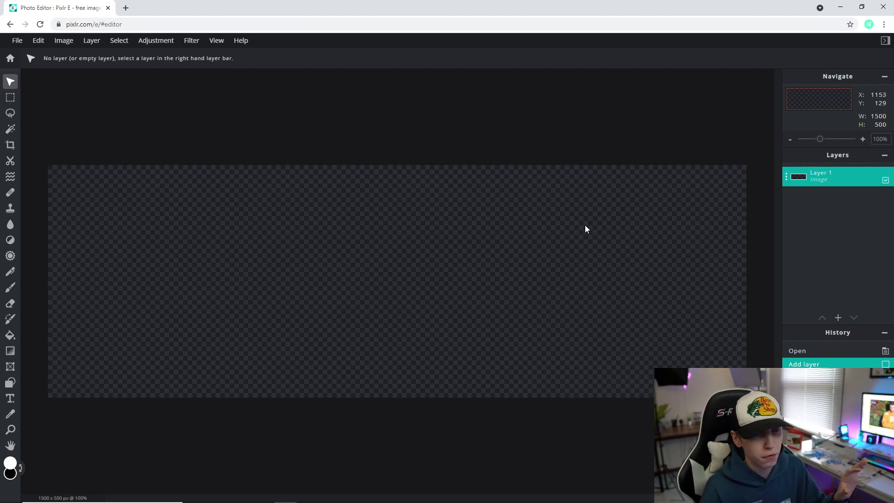
Add the Travis Scott banner template as an image layer and lock that layer.
{"action": "left_click", "coordinate": [91, 41]}
{"action": "left_click", "coordinate": [130, 83]}
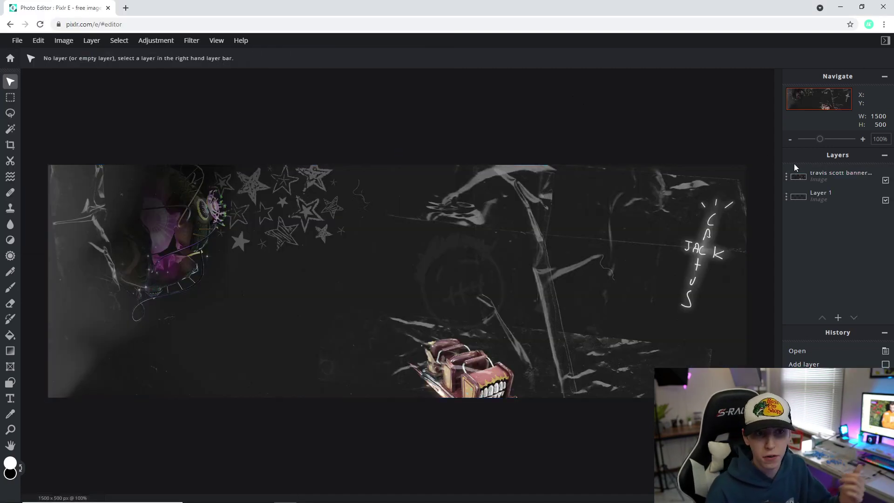
{"action": "left_click", "coordinate": [796, 172]}
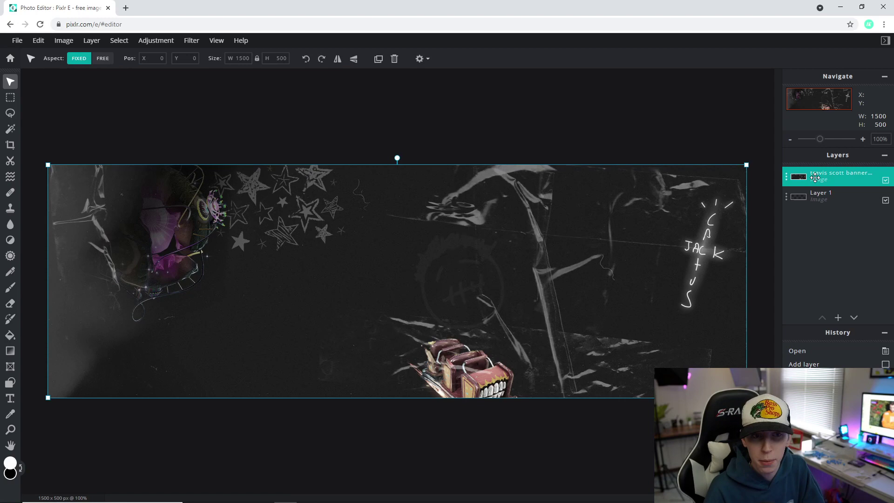
{"action": "left_click", "coordinate": [787, 177]}
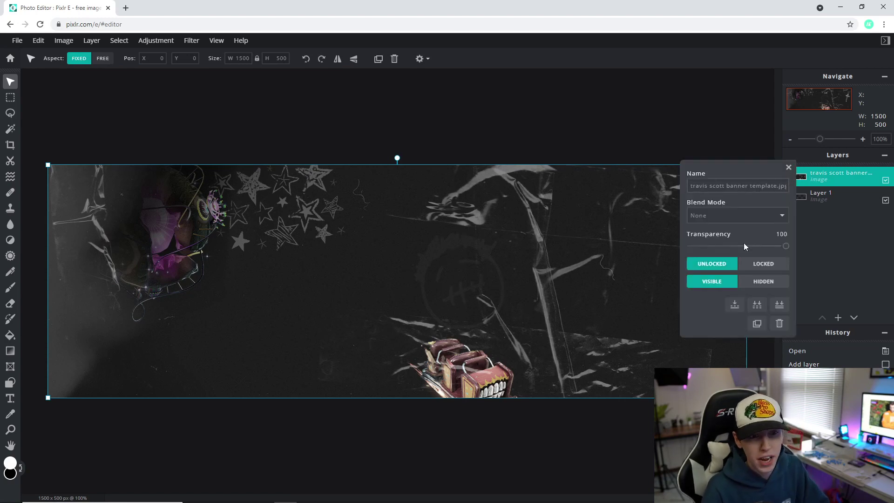
{"action": "left_click", "coordinate": [764, 263]}
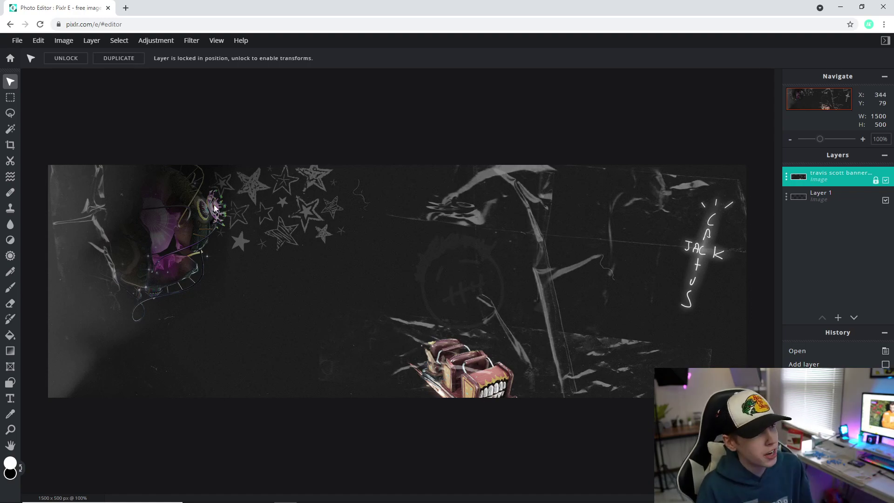
Add the travis scott render image as a new layer.
{"action": "left_click", "coordinate": [95, 41]}
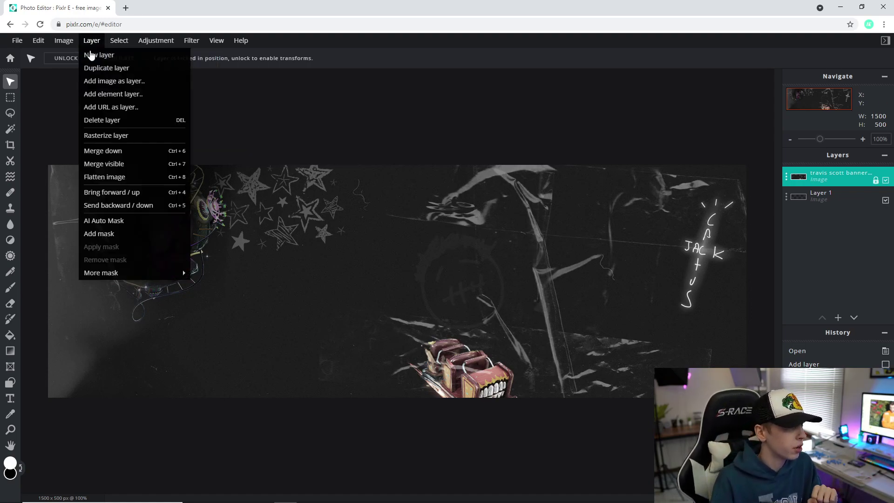
{"action": "left_click", "coordinate": [123, 87]}
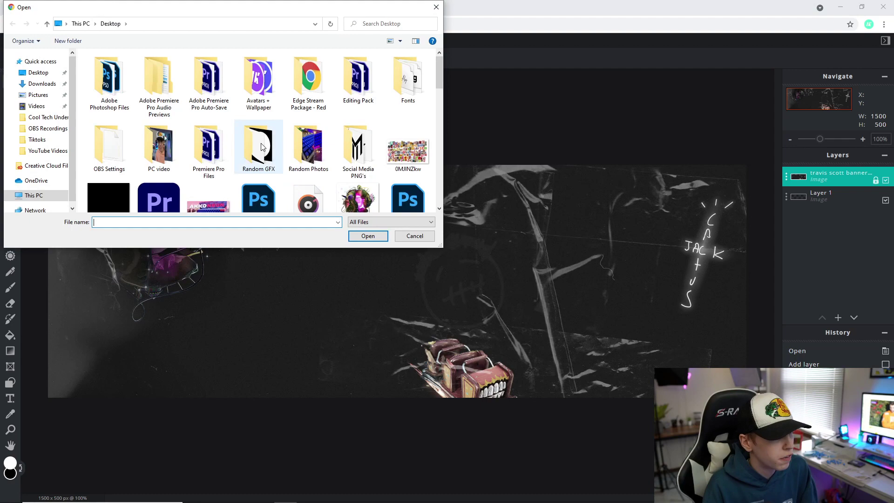
{"action": "scroll", "coordinate": [353, 168], "scroll_direction": "down", "scroll_amount": 5}
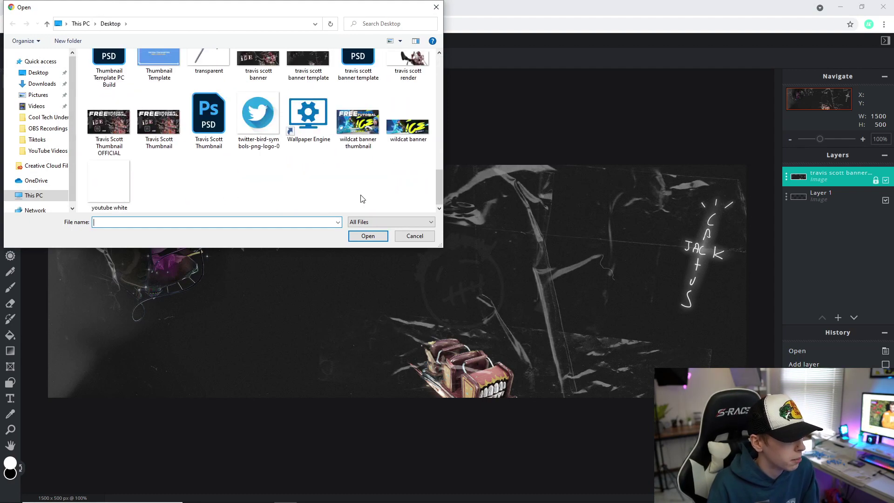
{"action": "scroll", "coordinate": [361, 198], "scroll_direction": "up", "scroll_amount": 2}
{"action": "double_click", "coordinate": [410, 148]}
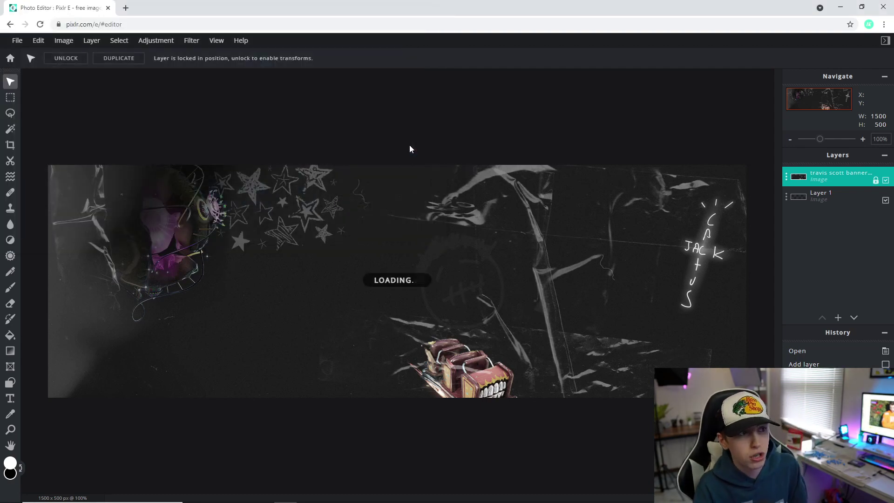
Resize and reposition the render across the banner's right side.
{"action": "left_click_drag", "start_coordinate": [559, 256], "coordinate": [818, 287]}
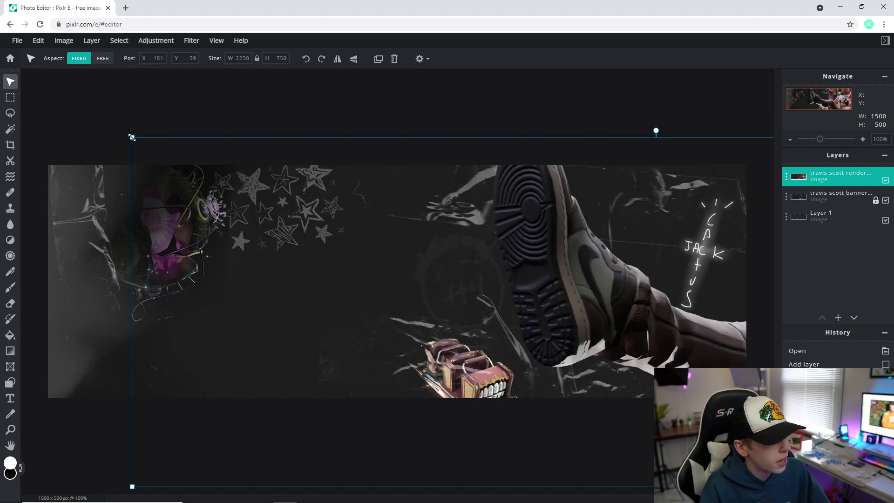
{"action": "left_click_drag", "start_coordinate": [132, 137], "coordinate": [439, 239]}
{"action": "left_click_drag", "start_coordinate": [586, 281], "coordinate": [265, 181]}
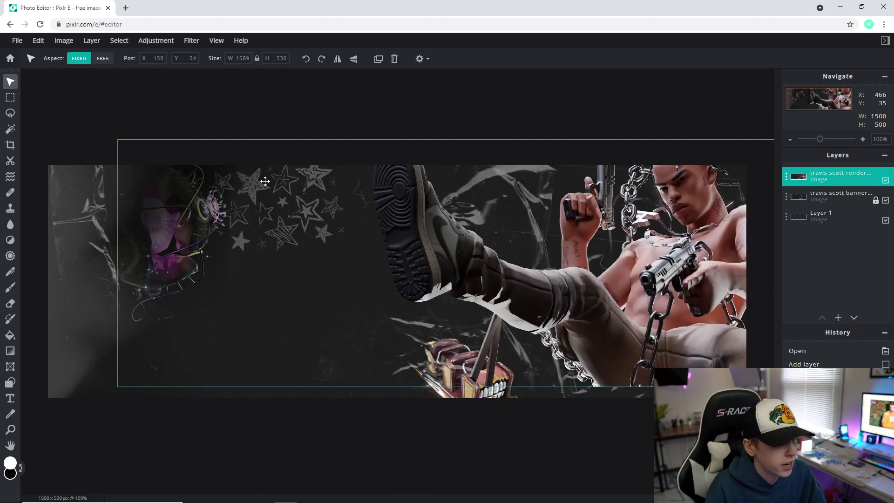
{"action": "left_click_drag", "start_coordinate": [140, 186], "coordinate": [98, 195]}
{"action": "left_click_drag", "start_coordinate": [745, 180], "coordinate": [757, 172]}
{"action": "left_click", "coordinate": [535, 116]}
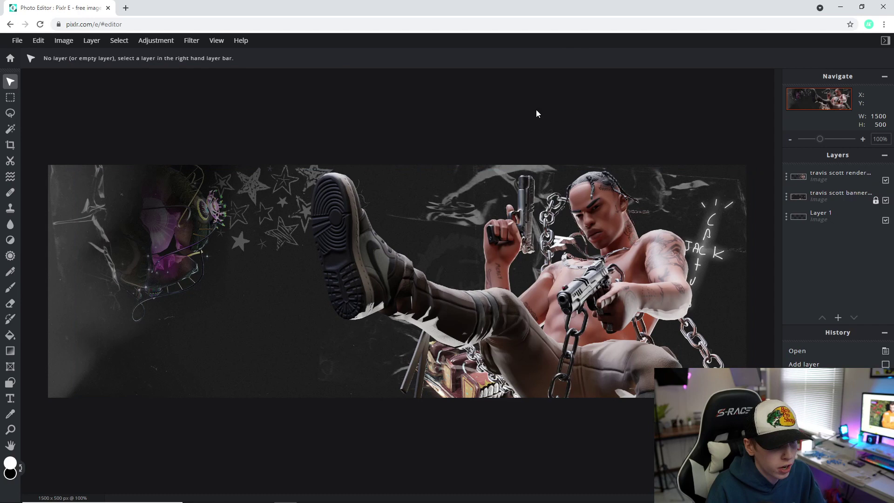
{"action": "left_click", "coordinate": [824, 177]}
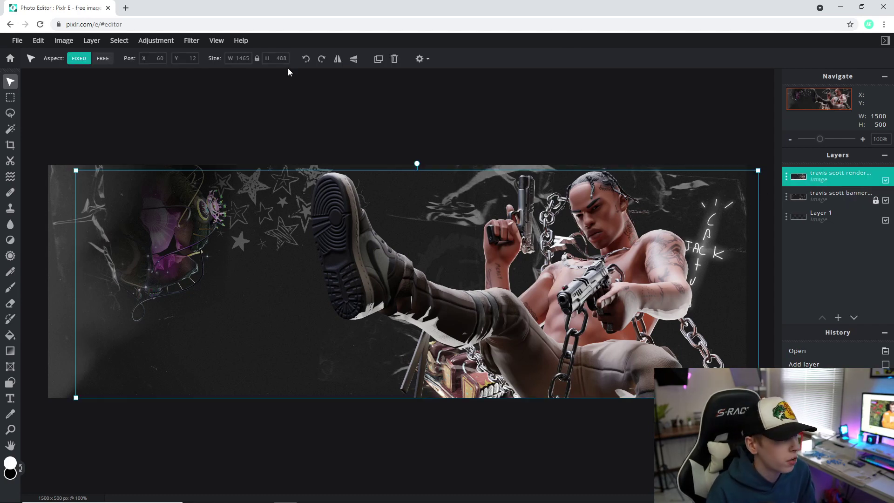
Apply Brightness & contrast to the render layer with contrast 10 and brightness 0.
{"action": "left_click", "coordinate": [158, 43]}
{"action": "left_click", "coordinate": [195, 96]}
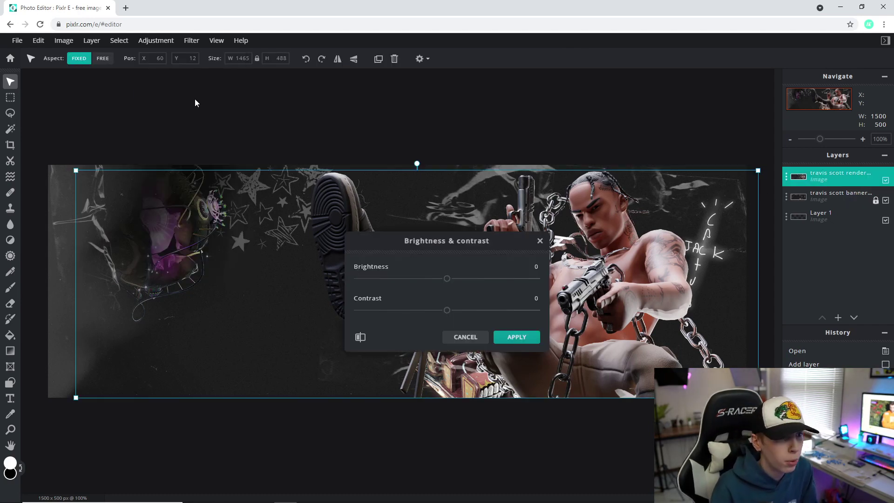
{"action": "left_click_drag", "start_coordinate": [448, 312], "coordinate": [457, 311]}
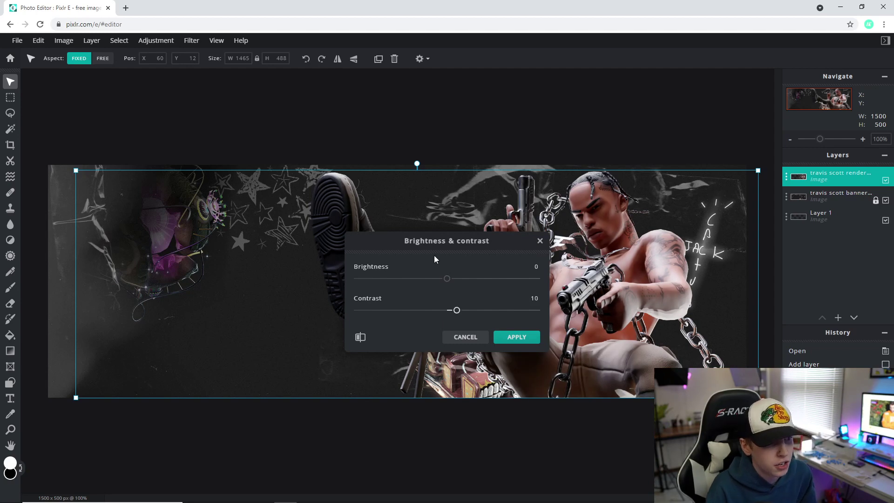
{"action": "left_click", "coordinate": [516, 339]}
{"action": "left_click", "coordinate": [600, 112]}
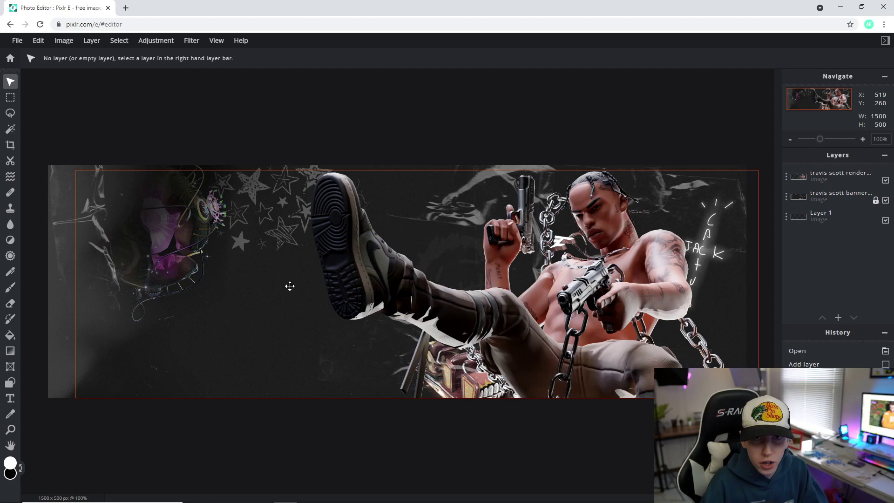
In a new browser tab, search 'pixlr' and open the Pixlr E editor.
{"action": "left_click", "coordinate": [124, 6]}
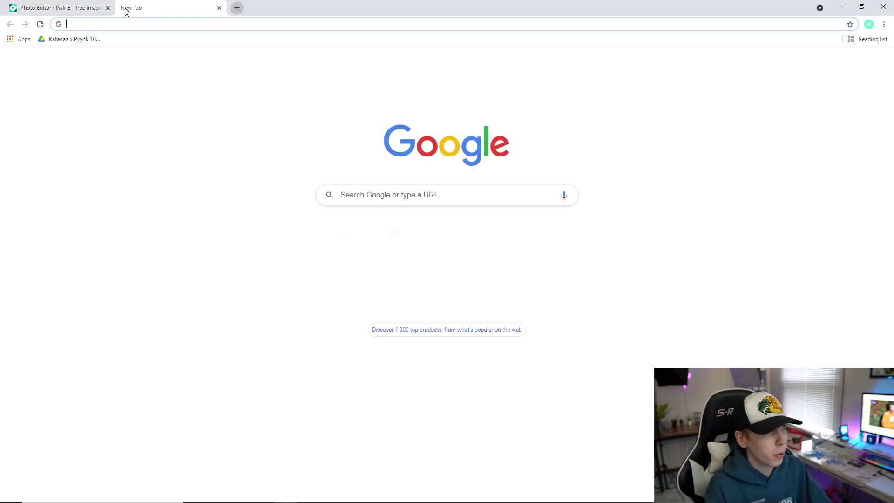
{"action": "type", "text": "pixlr"}
{"action": "key", "text": "Return"}
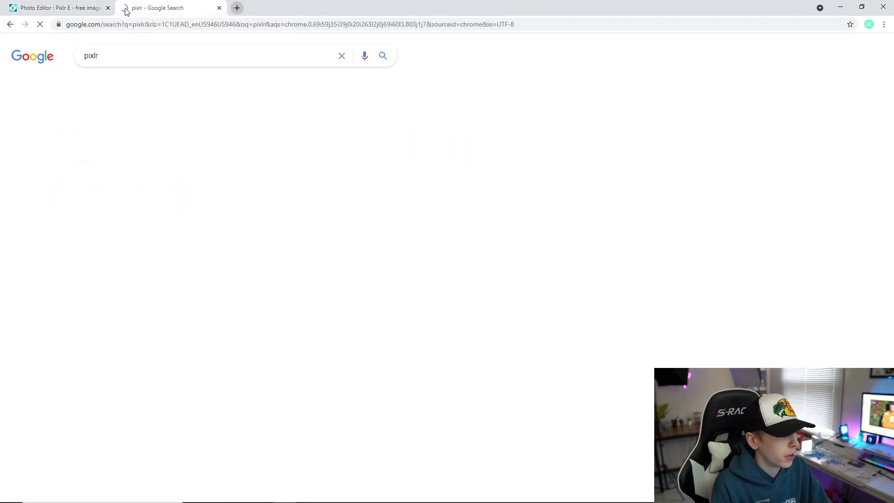
{"action": "left_click", "coordinate": [135, 133]}
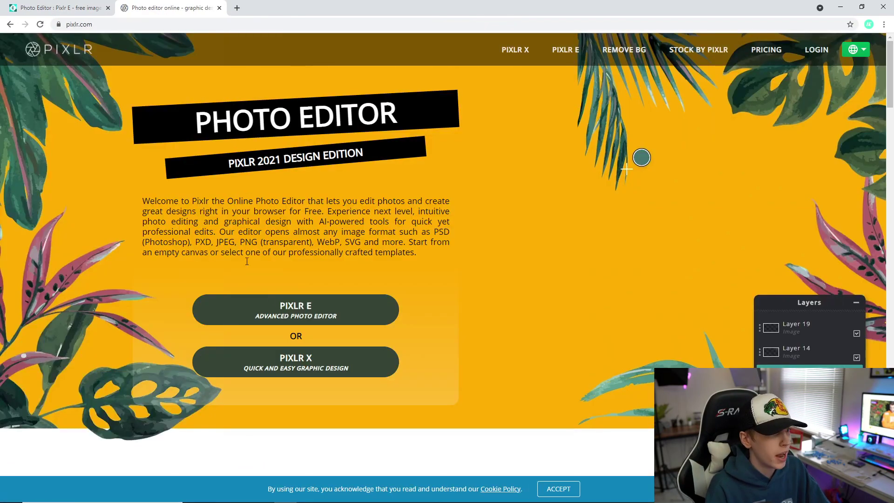
{"action": "left_click", "coordinate": [300, 309]}
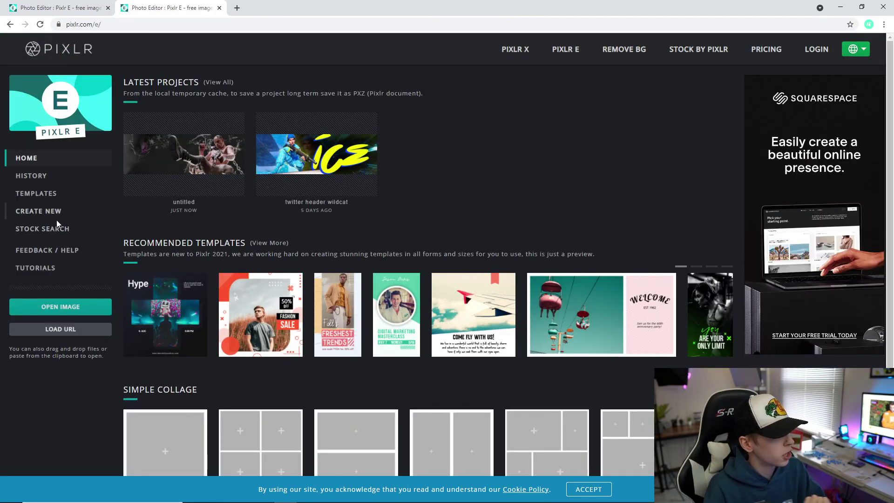
Create a new canvas at the default 1920 × 1080 size.
{"action": "left_click", "coordinate": [56, 210]}
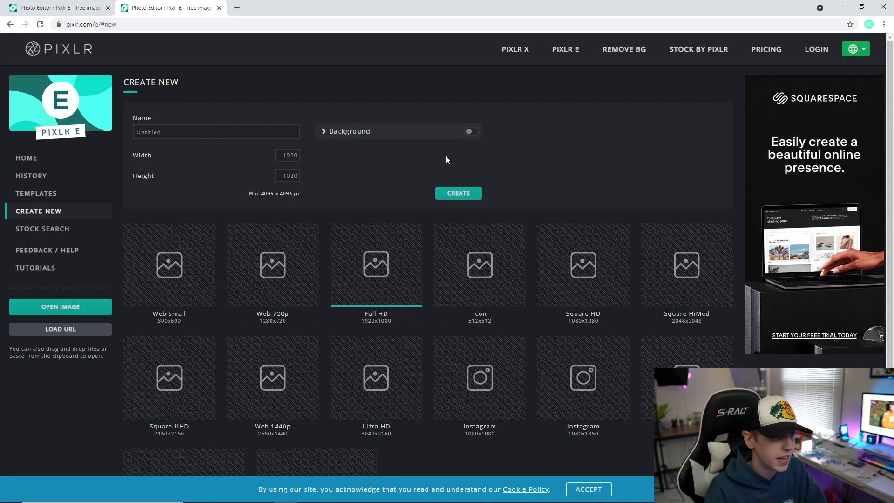
{"action": "left_click", "coordinate": [458, 194]}
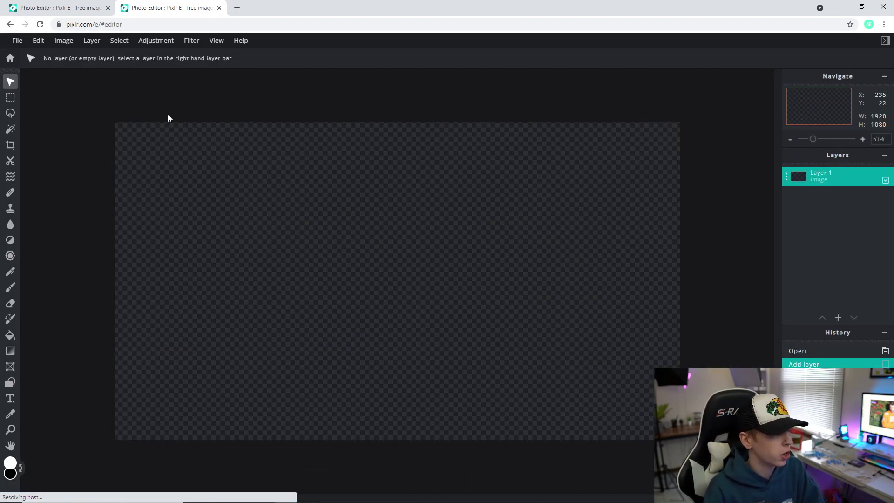
{"action": "left_click", "coordinate": [91, 41]}
Add 0MJlNZkw.jpeg, the cut-out letters collage, as a layer and drag it around.
{"action": "left_click", "coordinate": [123, 82]}
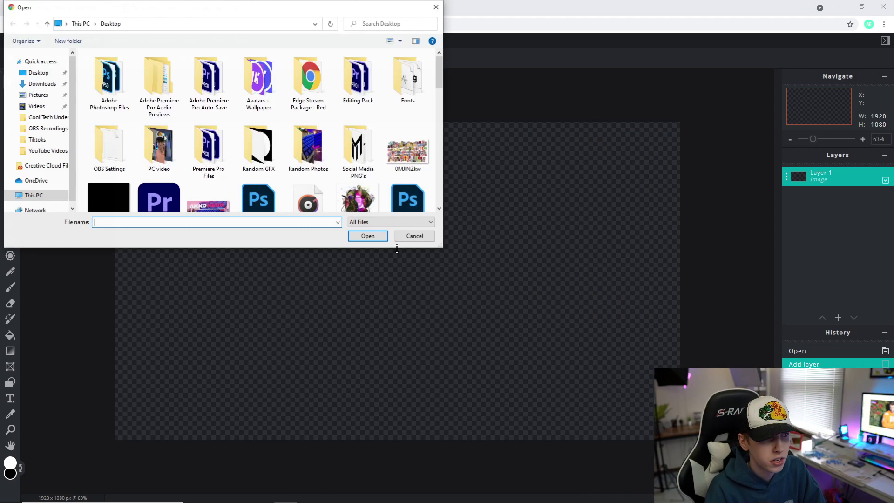
{"action": "double_click", "coordinate": [405, 140]}
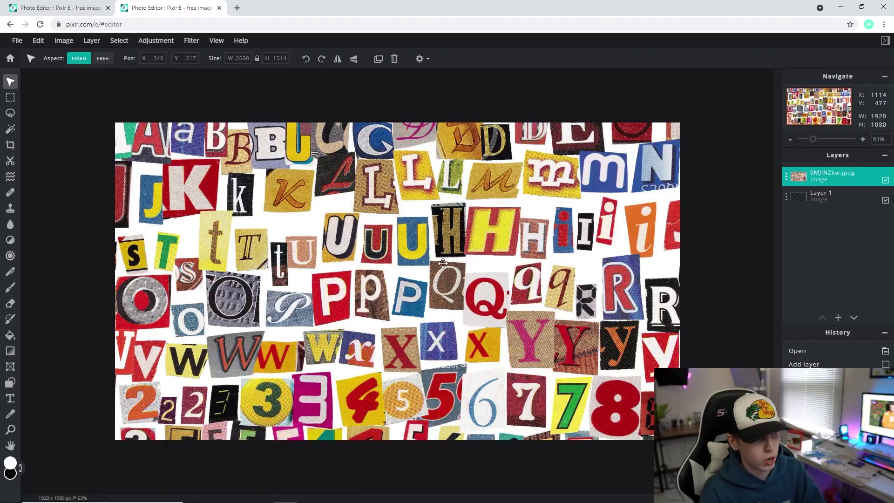
{"action": "left_click_drag", "start_coordinate": [312, 224], "coordinate": [382, 163]}
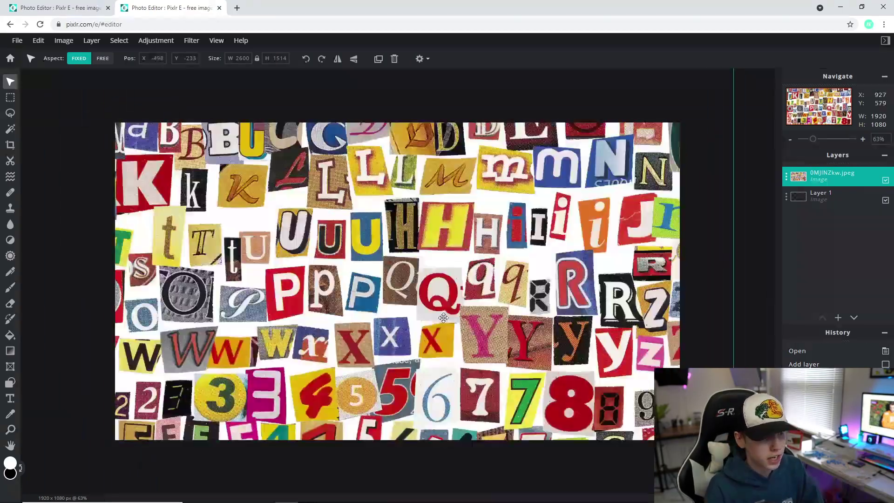
{"action": "left_click_drag", "start_coordinate": [444, 318], "coordinate": [498, 277]}
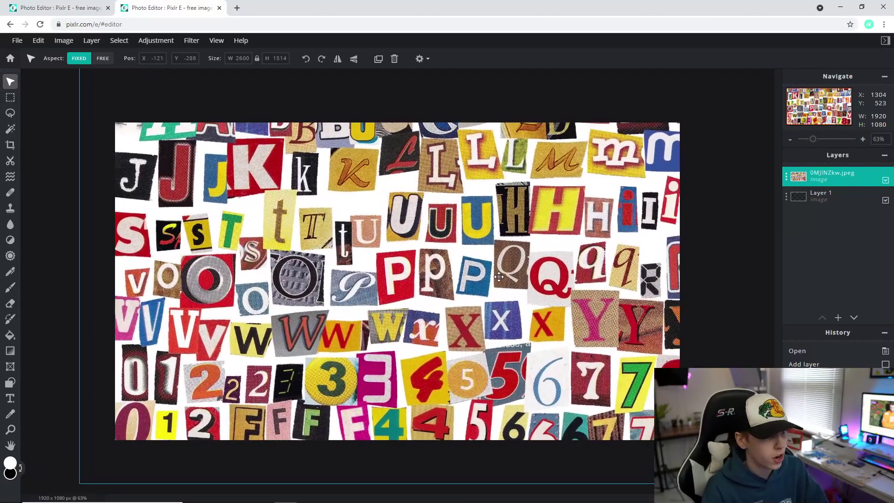
Shrink the collage to about 2206 × 1285 px so it covers the 1920 × 1080 canvas.
{"action": "left_click_drag", "start_coordinate": [439, 251], "coordinate": [461, 293]}
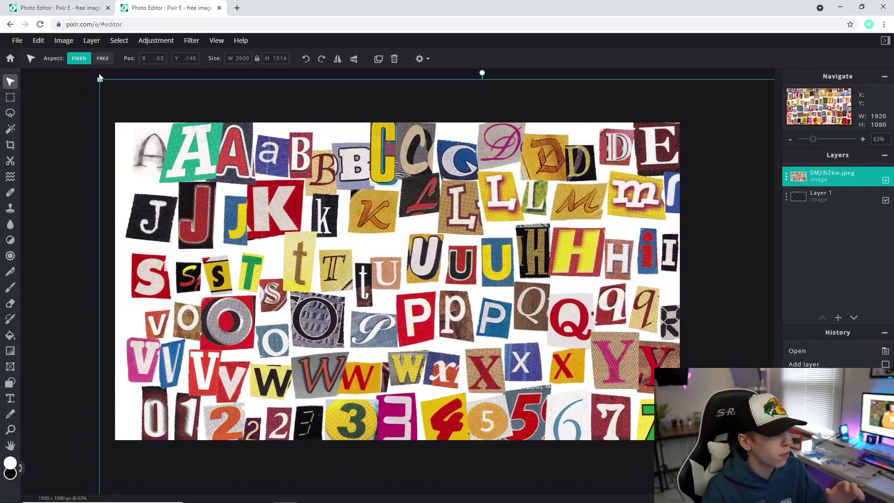
{"action": "left_click_drag", "start_coordinate": [101, 79], "coordinate": [215, 147]}
{"action": "left_click_drag", "start_coordinate": [282, 174], "coordinate": [157, 117]}
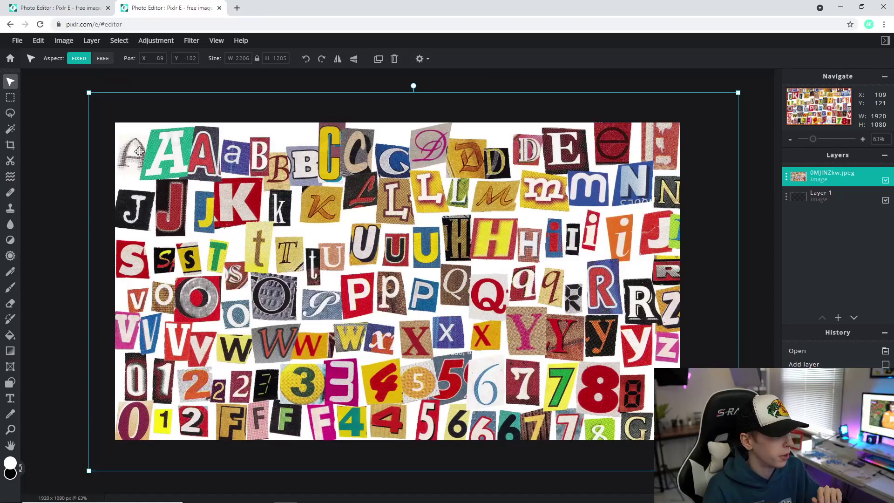
{"action": "left_click", "coordinate": [157, 116]}
Zoom in to about 157% and pan to inspect the letters closely.
{"action": "scroll", "coordinate": [543, 279], "scroll_direction": "up", "scroll_amount": 2}
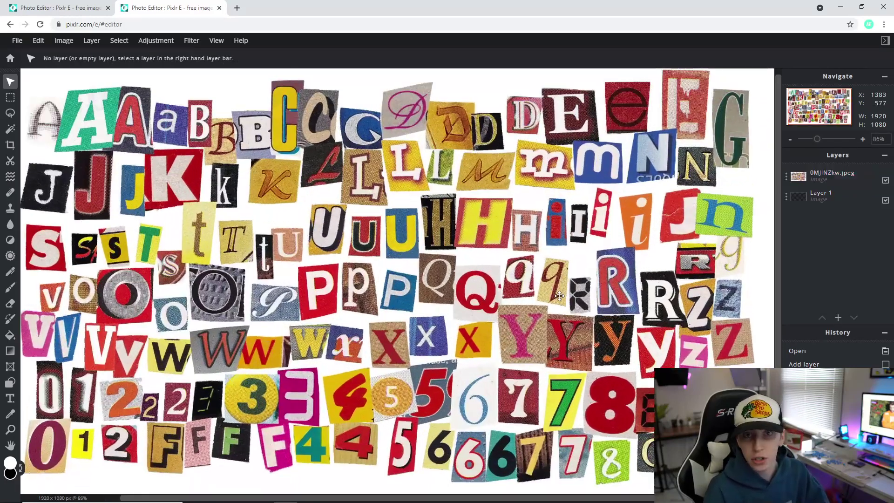
{"action": "scroll", "coordinate": [548, 314], "scroll_direction": "down", "scroll_amount": 1}
{"action": "scroll", "coordinate": [530, 345], "scroll_direction": "up", "scroll_amount": 3}
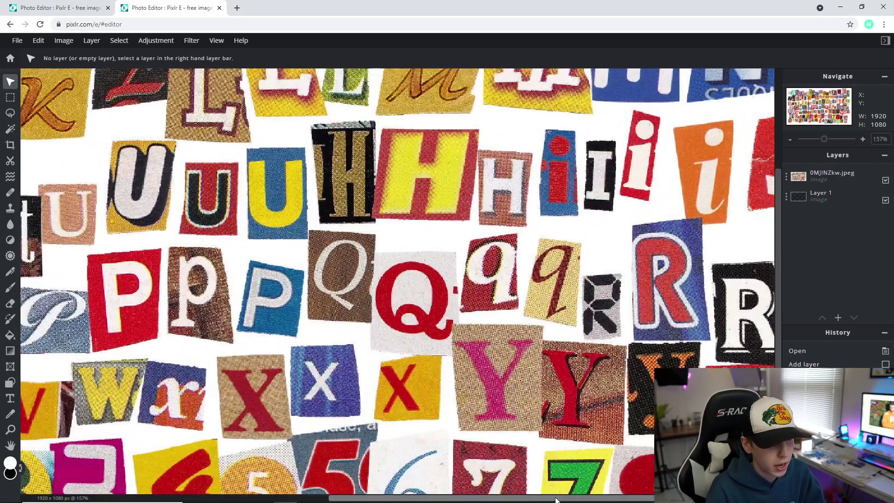
{"action": "left_click_drag", "start_coordinate": [556, 499], "coordinate": [643, 499]}
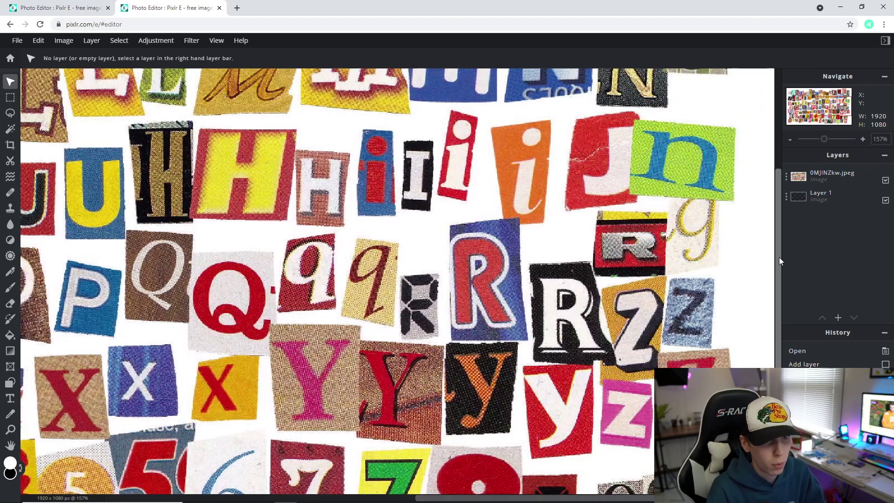
{"action": "left_click_drag", "start_coordinate": [780, 261], "coordinate": [780, 211]}
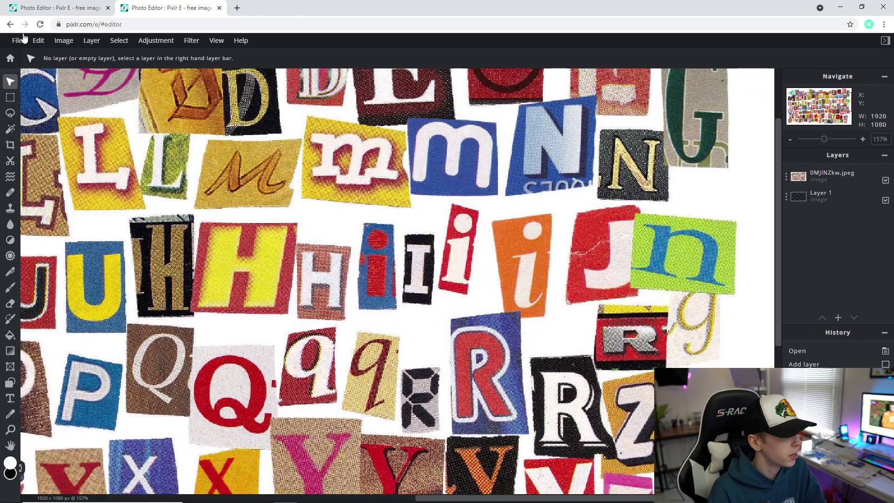
Switch the Lasso to Polygon type, then discard a mistaken triangular selection.
{"action": "left_click", "coordinate": [9, 114]}
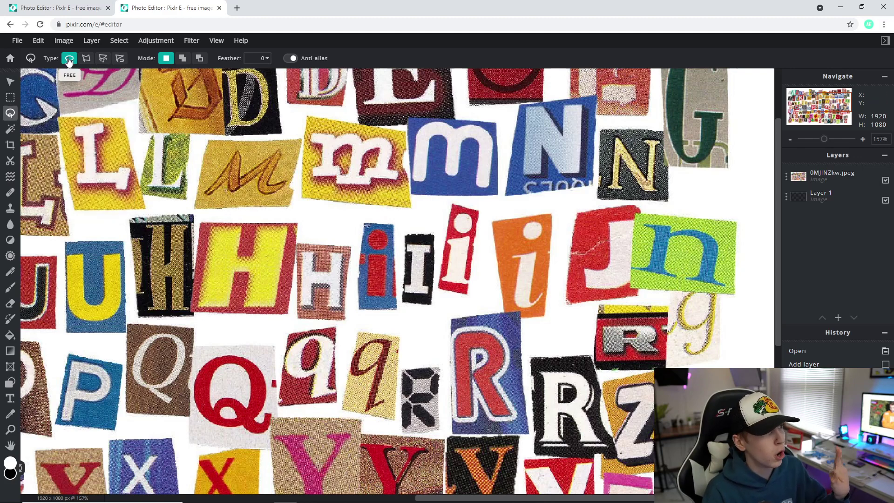
{"action": "left_click", "coordinate": [86, 59]}
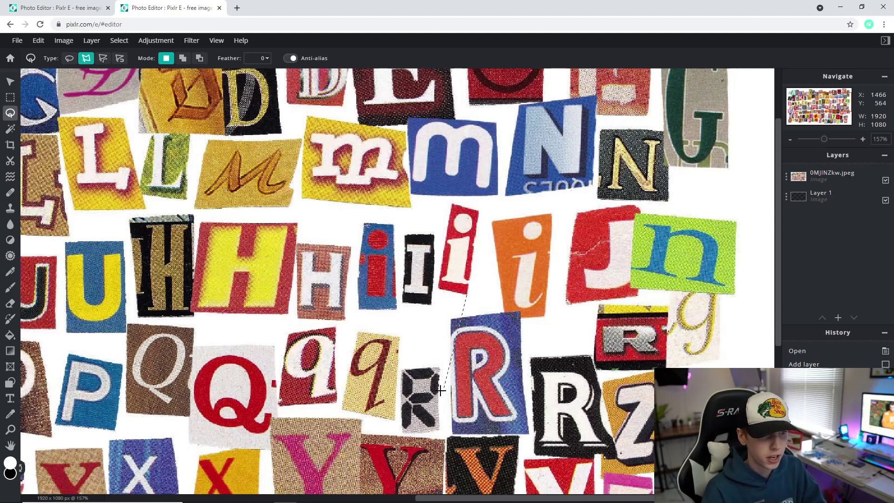
{"action": "left_click", "coordinate": [467, 295]}
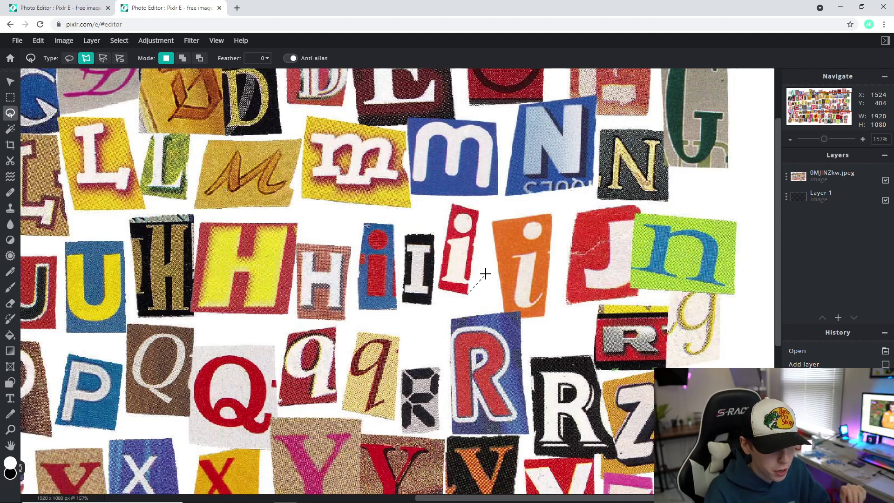
{"action": "left_click", "coordinate": [498, 265]}
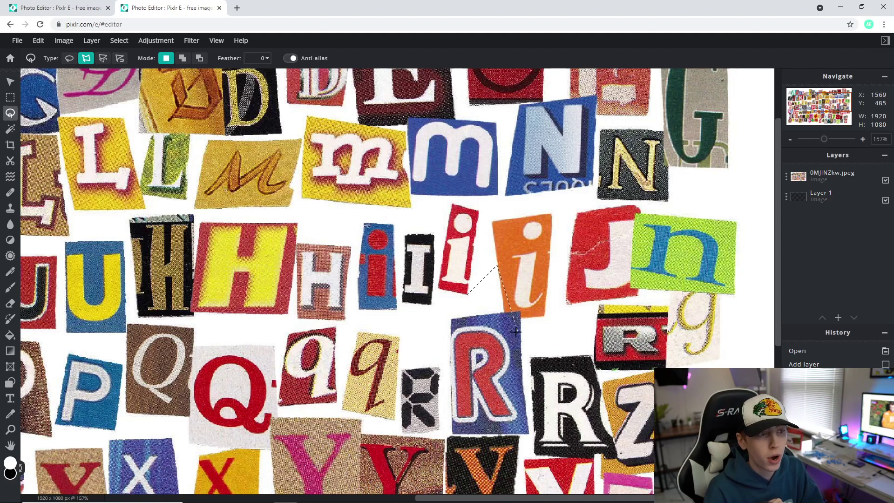
{"action": "left_click", "coordinate": [504, 311]}
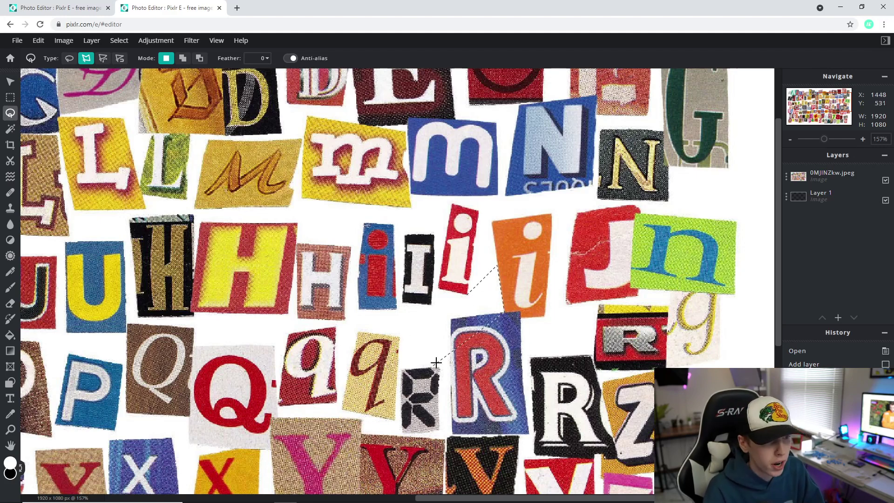
{"action": "left_click", "coordinate": [467, 295]}
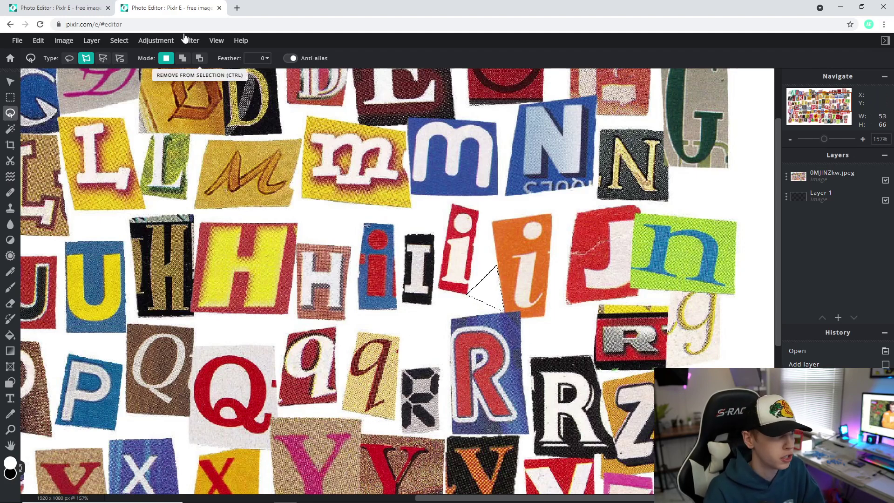
{"action": "left_click", "coordinate": [120, 42]}
{"action": "left_click", "coordinate": [136, 81]}
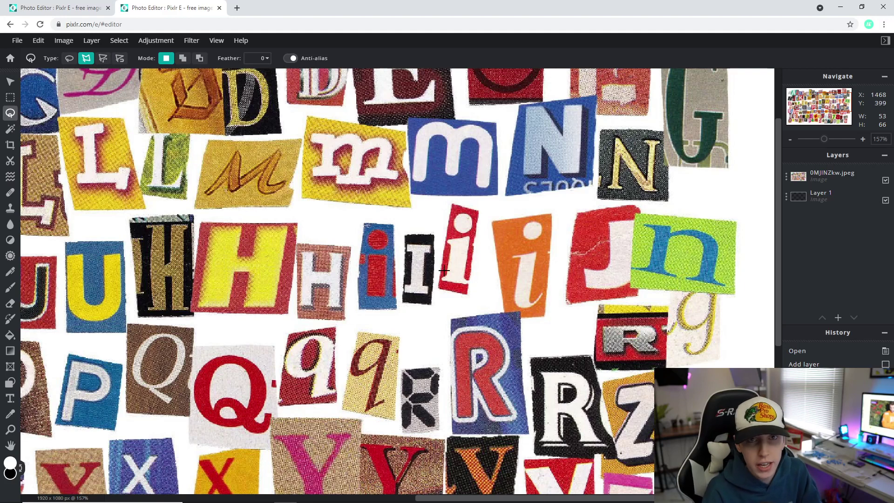
Trace a polygon selection of about 56 × 124 px around the red letter i.
{"action": "left_click", "coordinate": [467, 293]}
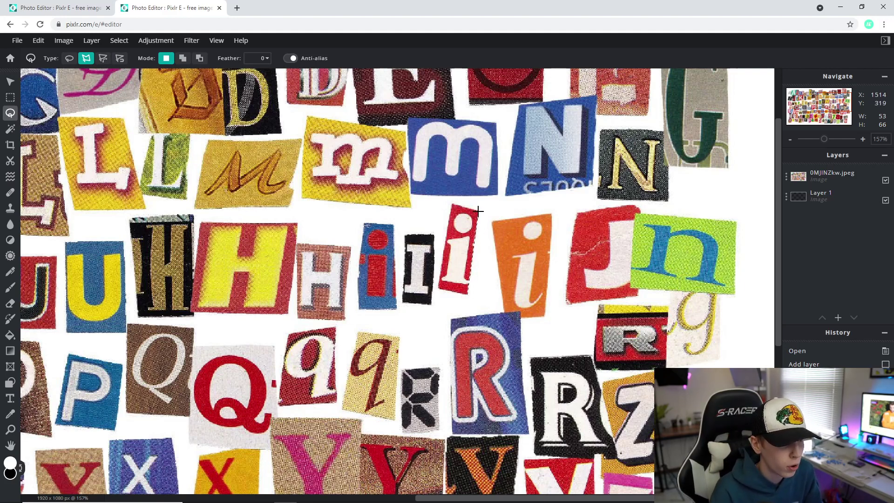
{"action": "left_click", "coordinate": [451, 203]}
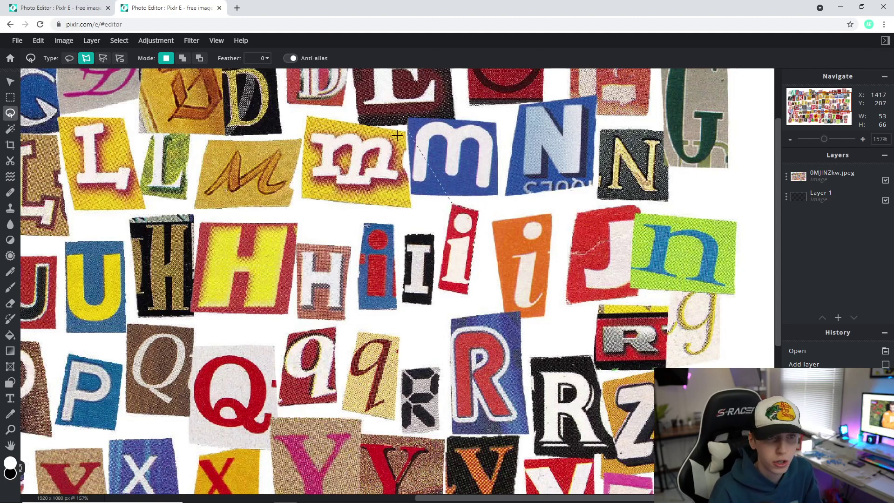
{"action": "left_click", "coordinate": [437, 286]}
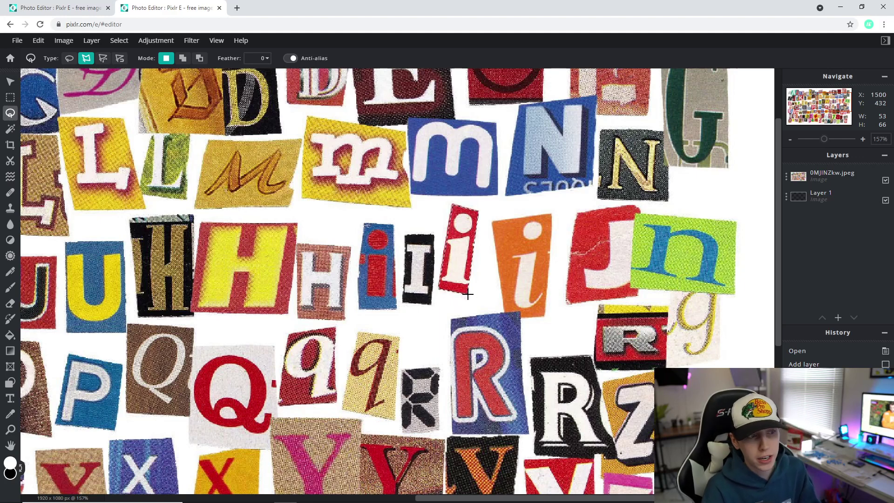
{"action": "left_click", "coordinate": [467, 294]}
{"action": "left_click", "coordinate": [478, 210]}
{"action": "left_click", "coordinate": [452, 204]}
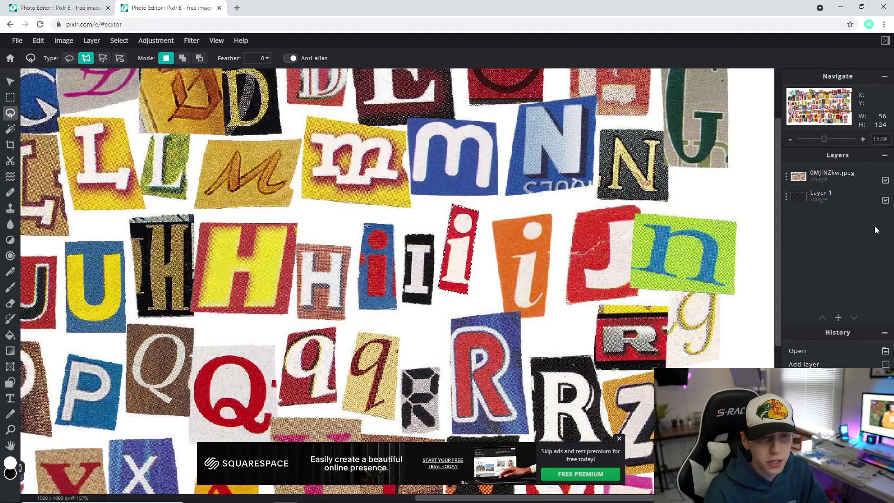
Cut the selected red i out of the 0MJlNZkw.jpeg collage layer.
{"action": "left_click", "coordinate": [831, 173]}
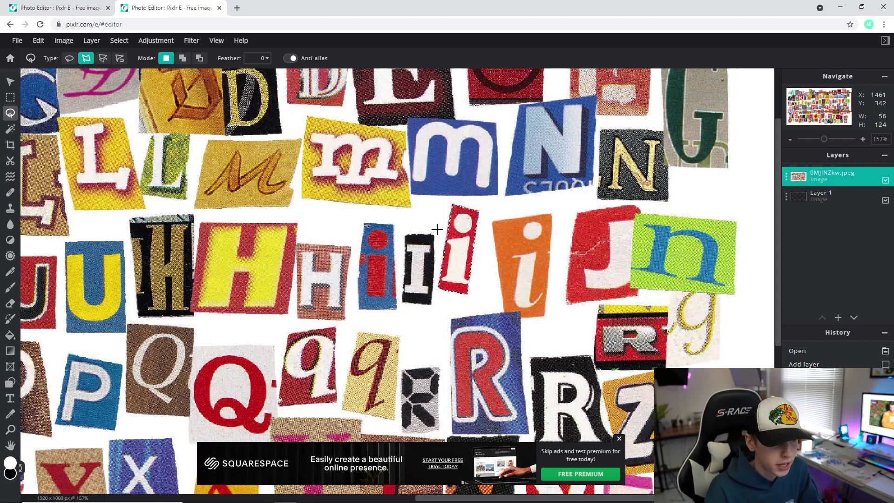
{"action": "left_click", "coordinate": [38, 40]}
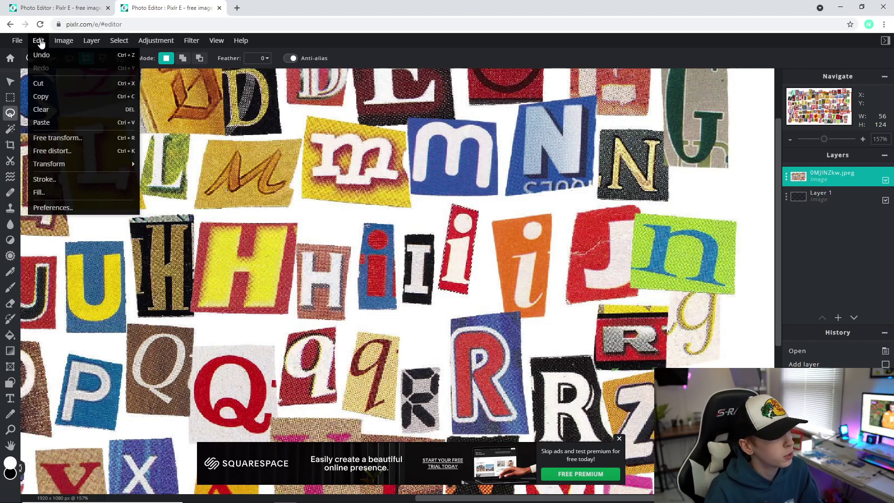
{"action": "left_click", "coordinate": [38, 84]}
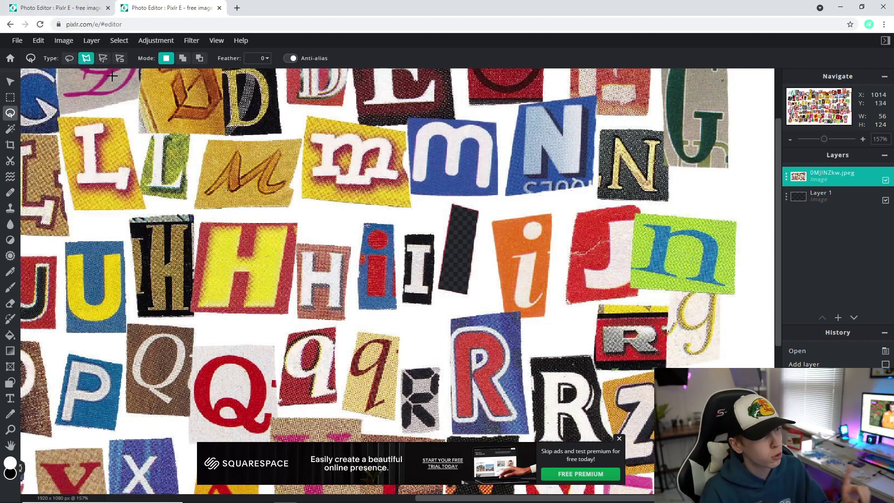
Paste the red i onto the banner's left side, then tilt and enlarge it.
{"action": "left_click", "coordinate": [52, 7]}
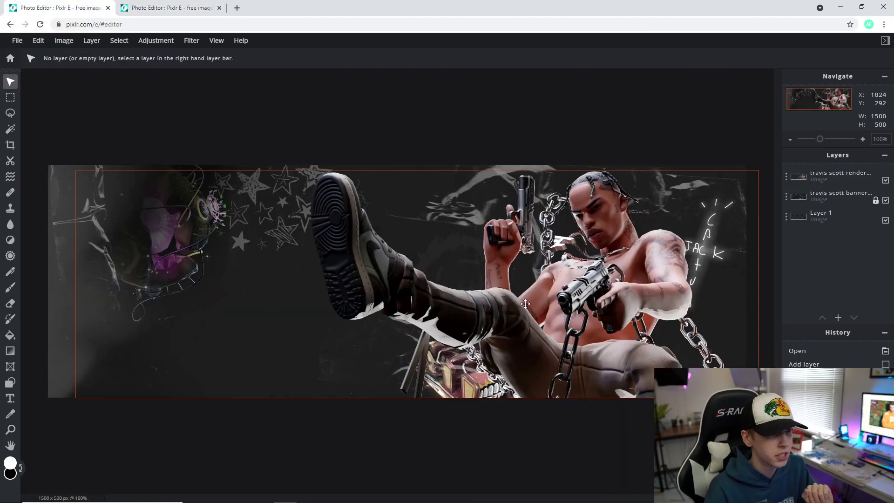
{"action": "left_click", "coordinate": [46, 43]}
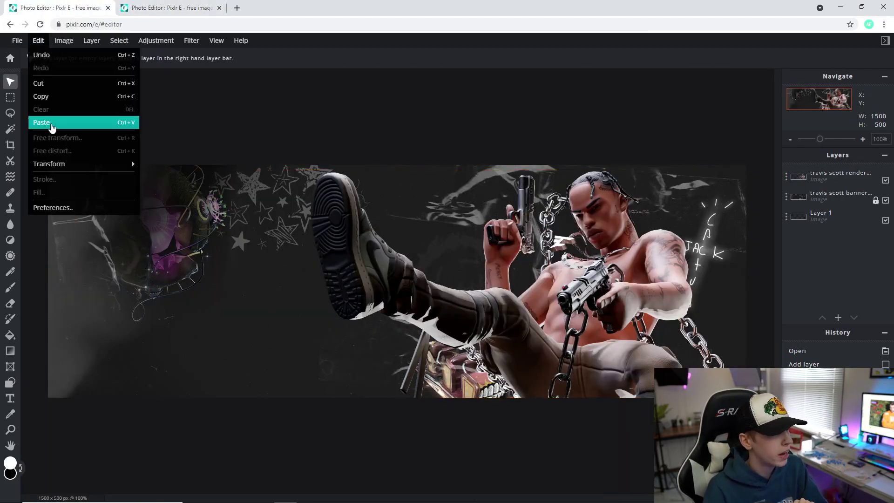
{"action": "left_click", "coordinate": [47, 125]}
{"action": "left_click", "coordinate": [142, 77]}
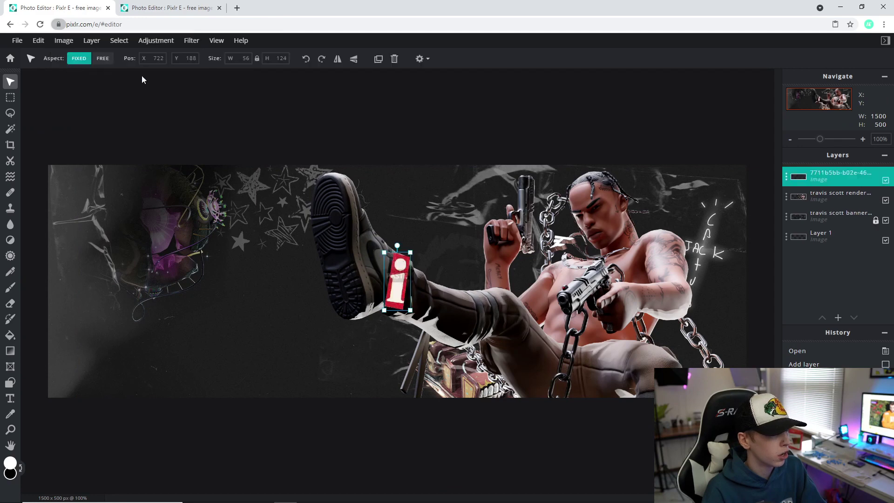
{"action": "left_click_drag", "start_coordinate": [416, 289], "coordinate": [189, 302]}
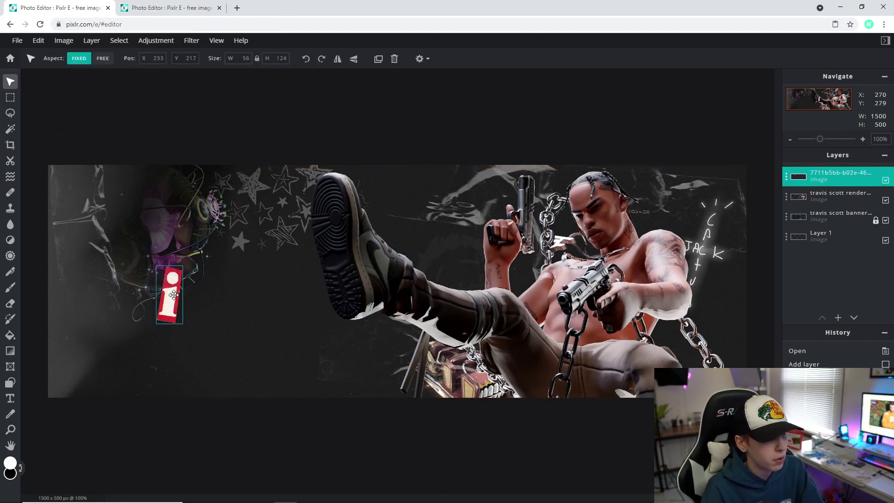
{"action": "mouse_move", "coordinate": [171, 259]}
{"action": "left_mouse_down"}
{"action": "mouse_move", "coordinate": [155, 262]}
{"action": "mouse_move", "coordinate": [187, 238]}
{"action": "mouse_move", "coordinate": [168, 255]}
{"action": "left_mouse_up"}
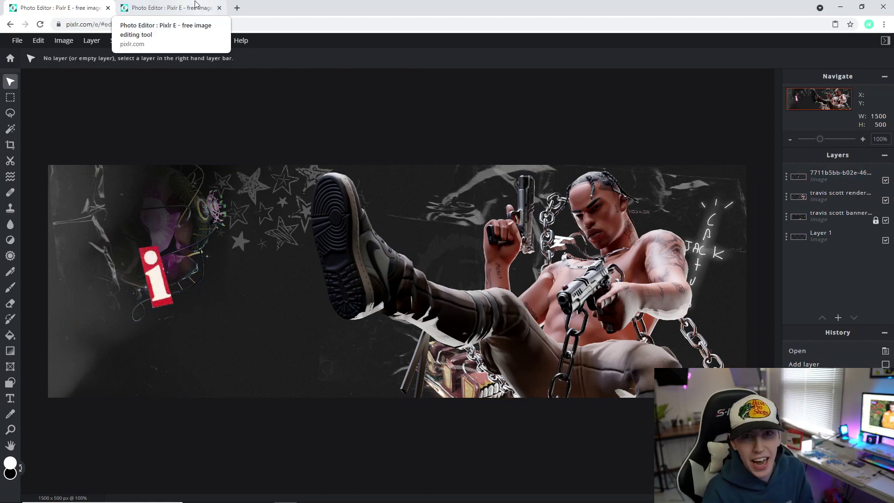
{"action": "left_click", "coordinate": [154, 7]}
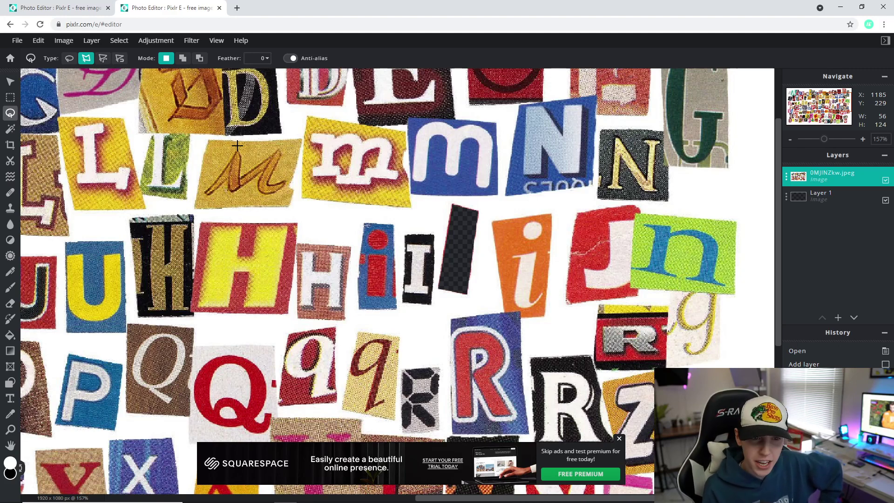
Minimize the browser and open the saved 'travis scott banner' image from the desktop.
{"action": "left_click", "coordinate": [841, 5]}
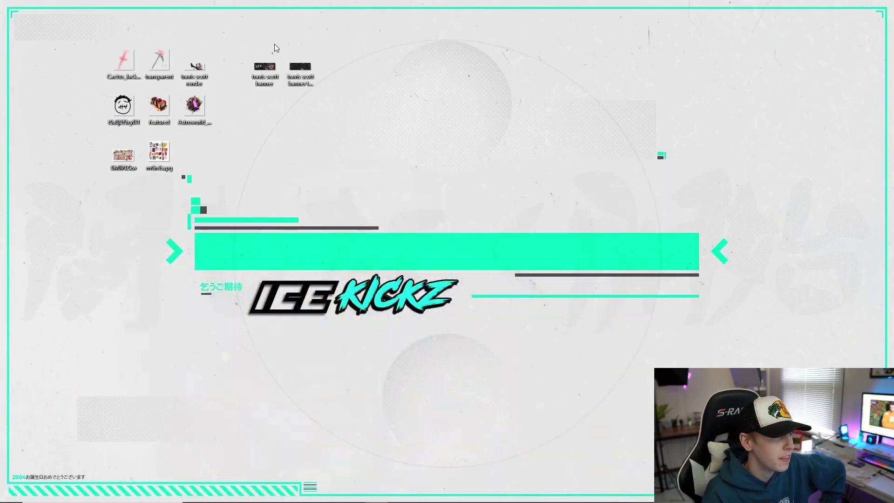
{"action": "left_click", "coordinate": [267, 70]}
{"action": "double_click", "coordinate": [266, 70]}
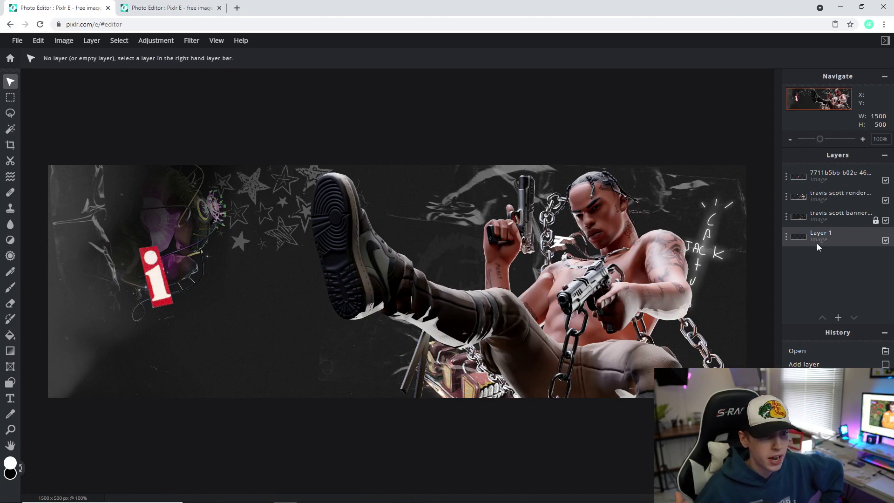
Open the Save image dialog from the File menu, set to JPG, 90% quality, 1500 × 500.
{"action": "left_click", "coordinate": [17, 40]}
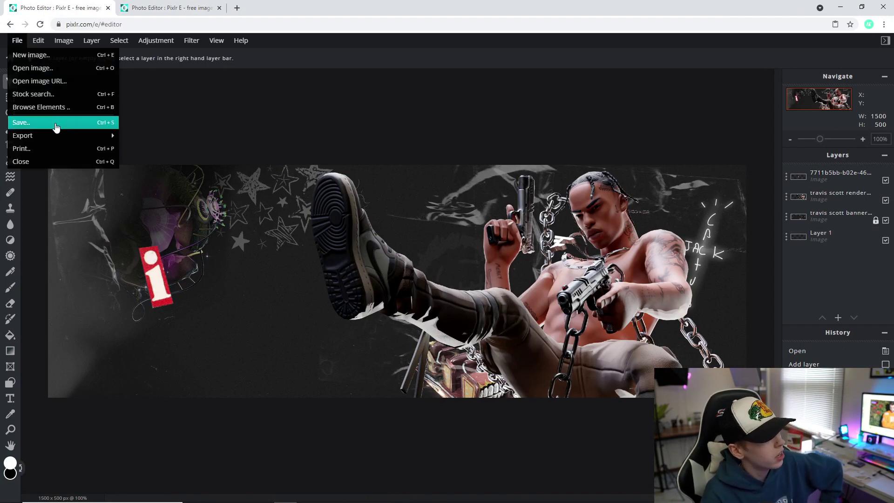
{"action": "left_click", "coordinate": [56, 126]}
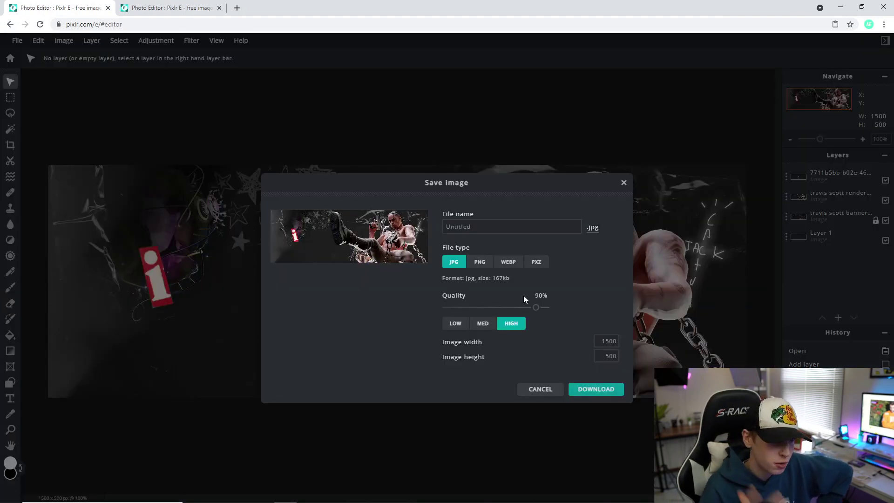